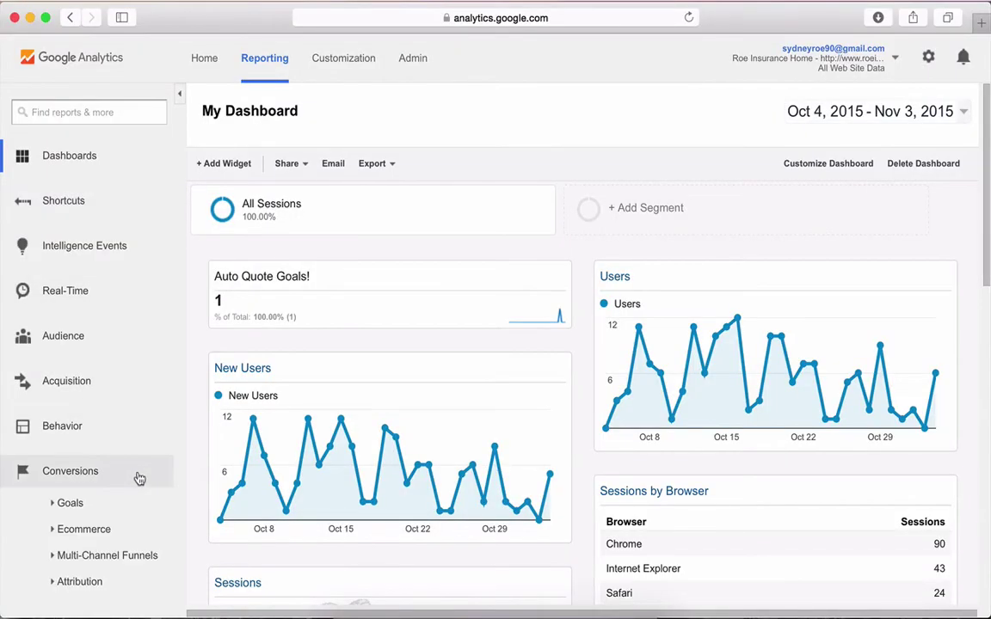
Step: Expand the goal reports in the Conversions section
click(138, 507)
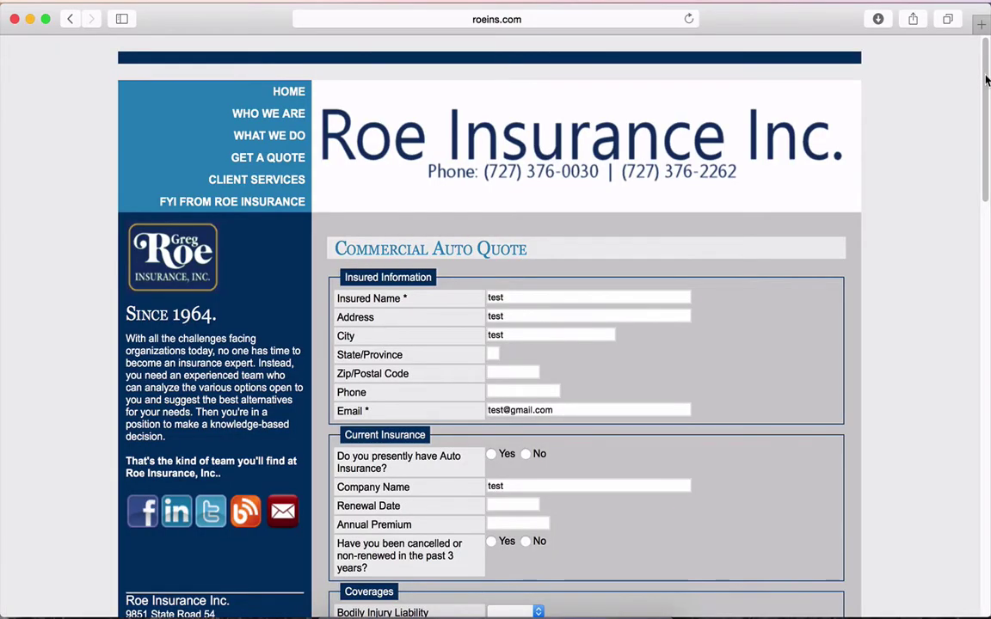
Step: On the roeins.com site, submit the filled-in Commercial Auto Quote form and copy the address of its thank-you page
scroll(980, 102, down, 1)
drag(981, 101, 929, 537)
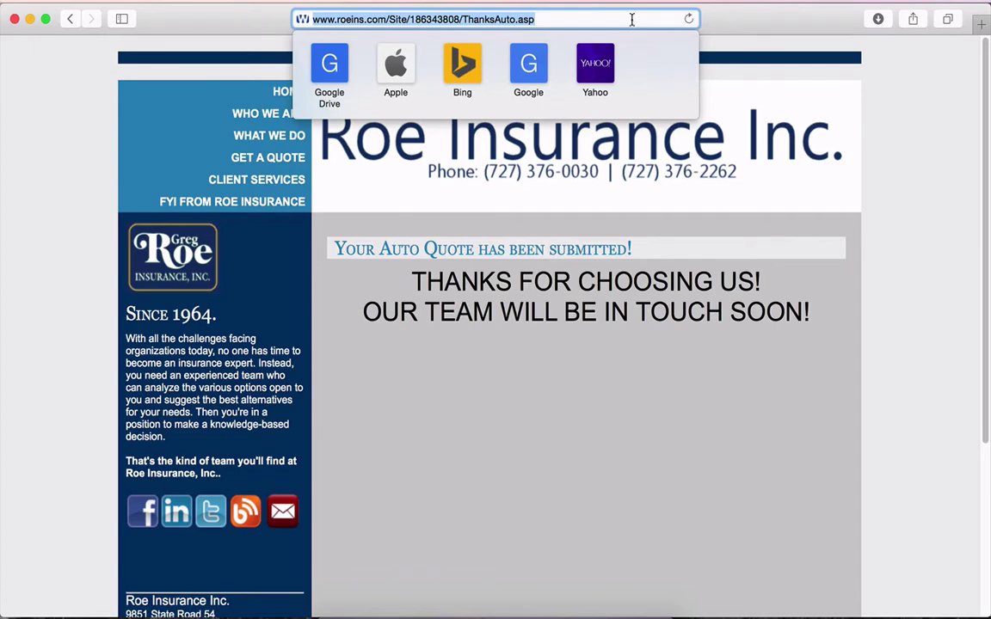
right_click(631, 19)
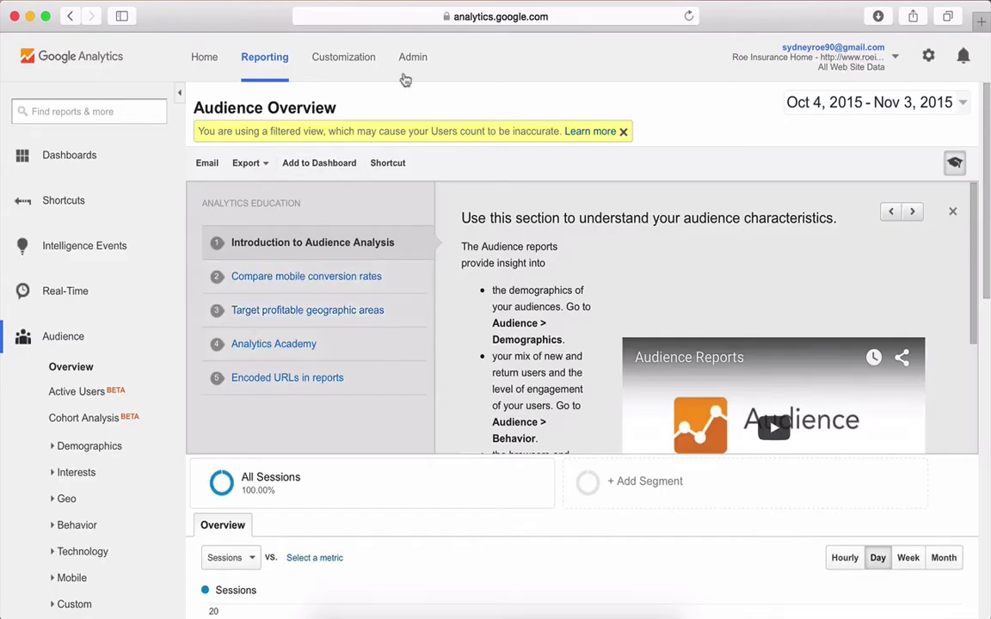
Step: In Google Analytics administration, open the goals of the All Web Site Data view and start a new goal
click(415, 60)
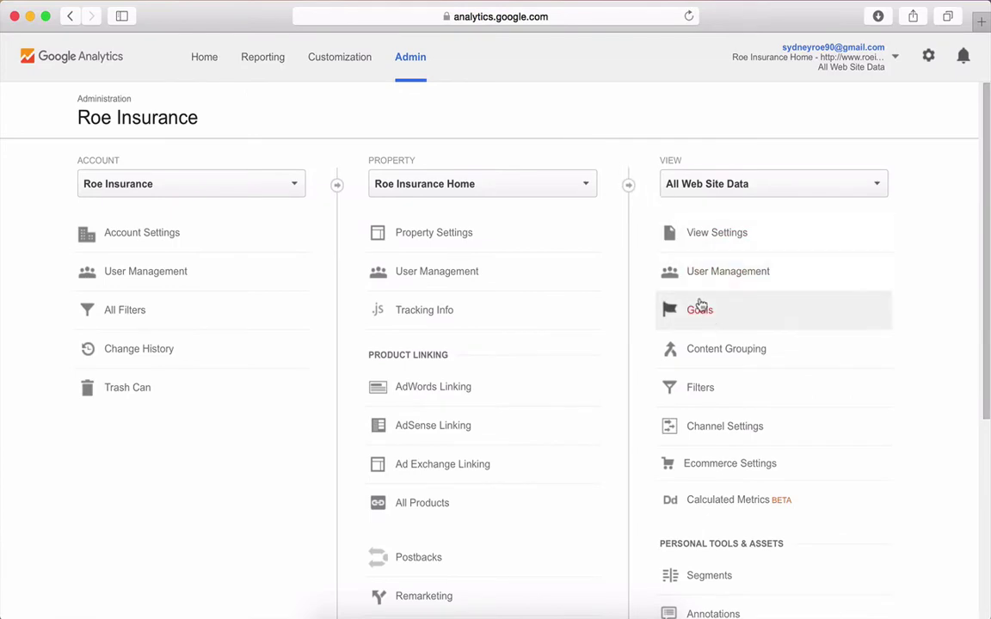
click(732, 322)
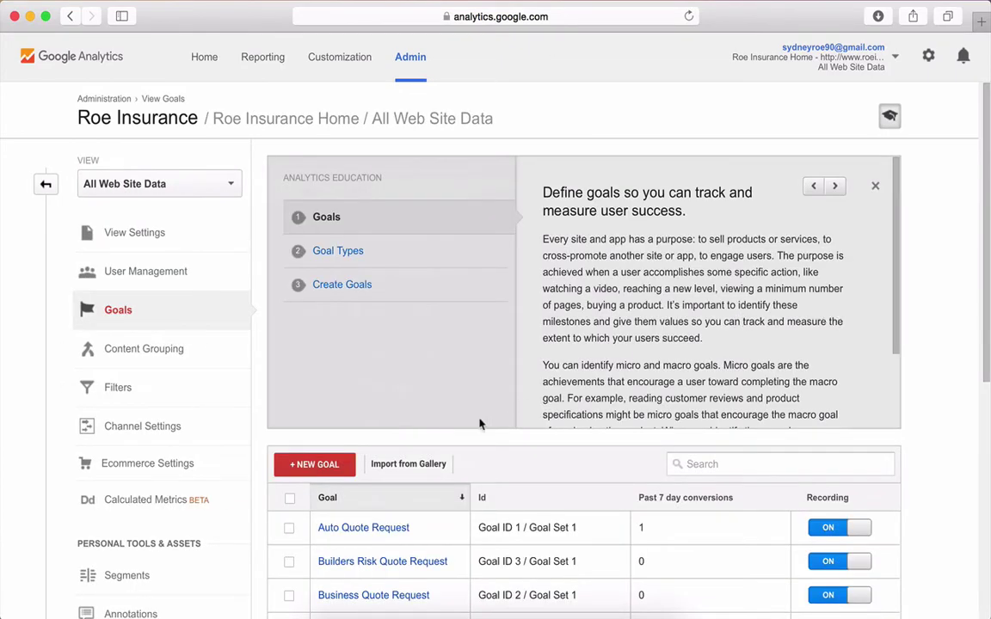
click(298, 468)
Step: Base the new goal on the Find an agent revenue template and continue to the goal description
drag(987, 370, 987, 529)
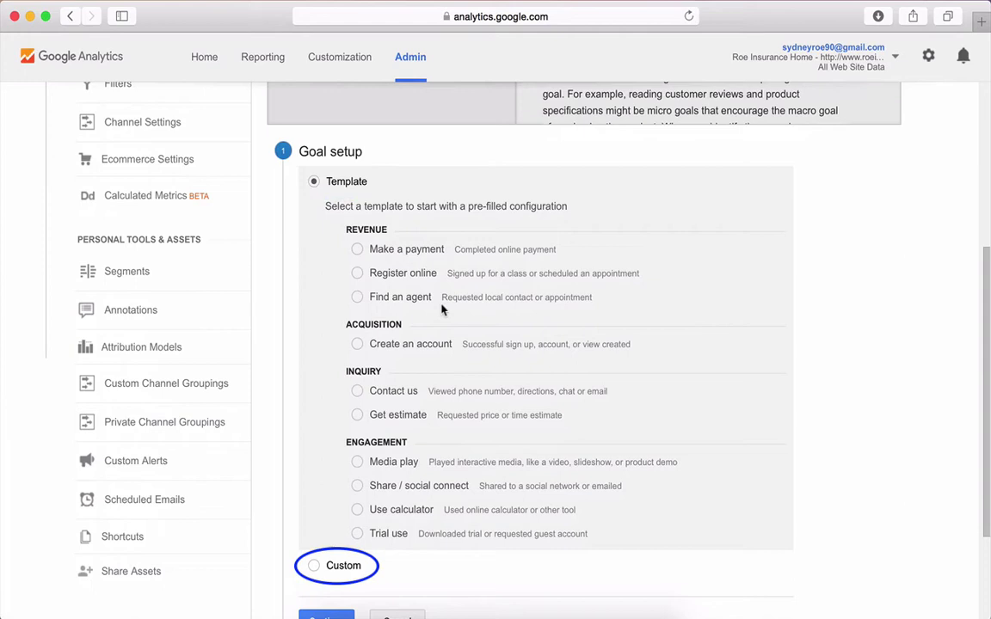
click(357, 296)
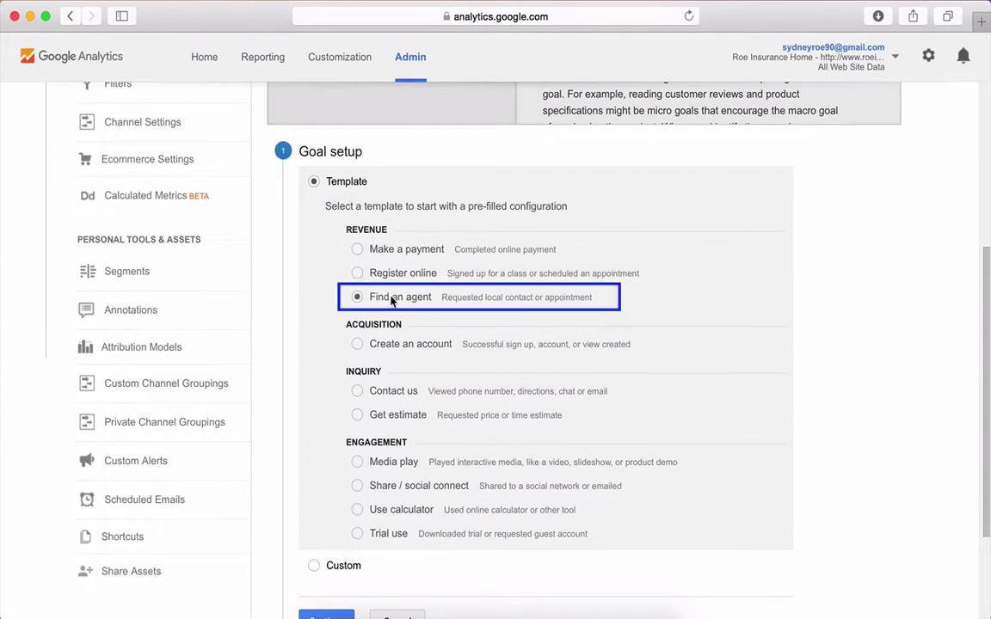
drag(981, 324, 980, 368)
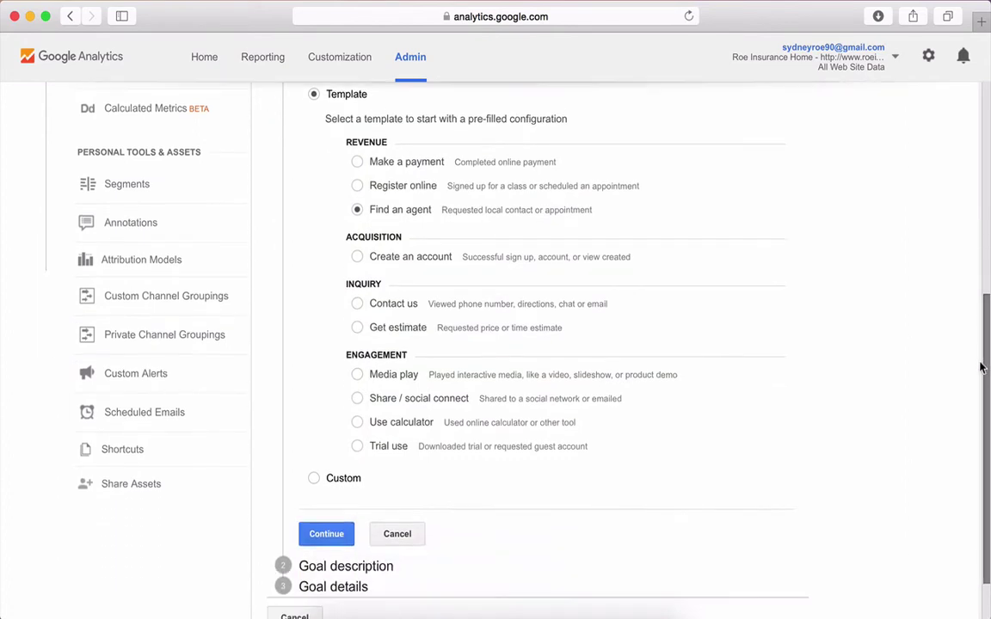
click(345, 536)
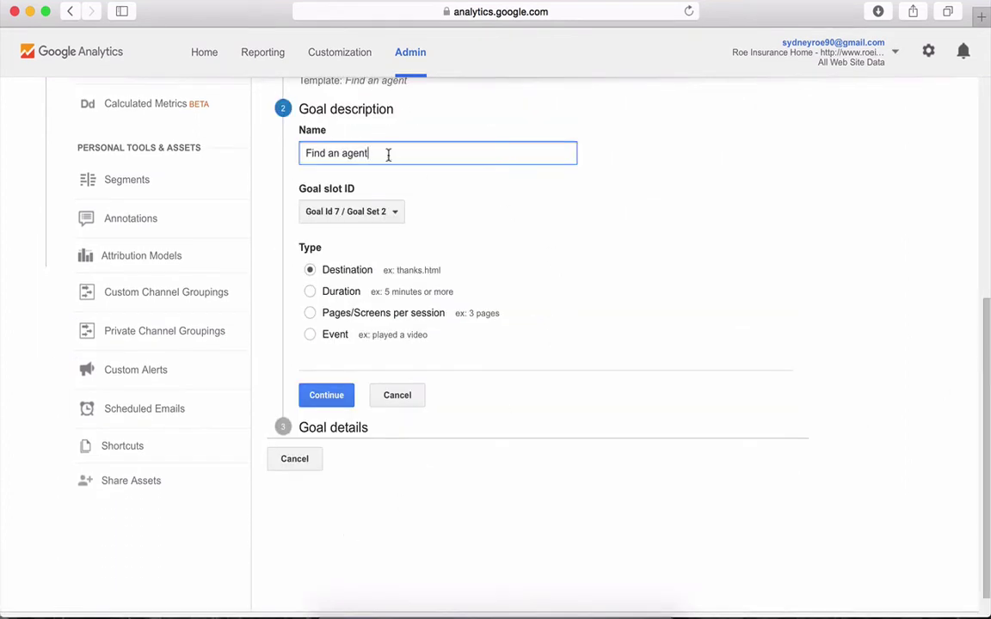
Step: Name the goal Auto Quote, keep the Destination type and continue to the goal details
drag(388, 155, 305, 153)
text(Auto Quote)
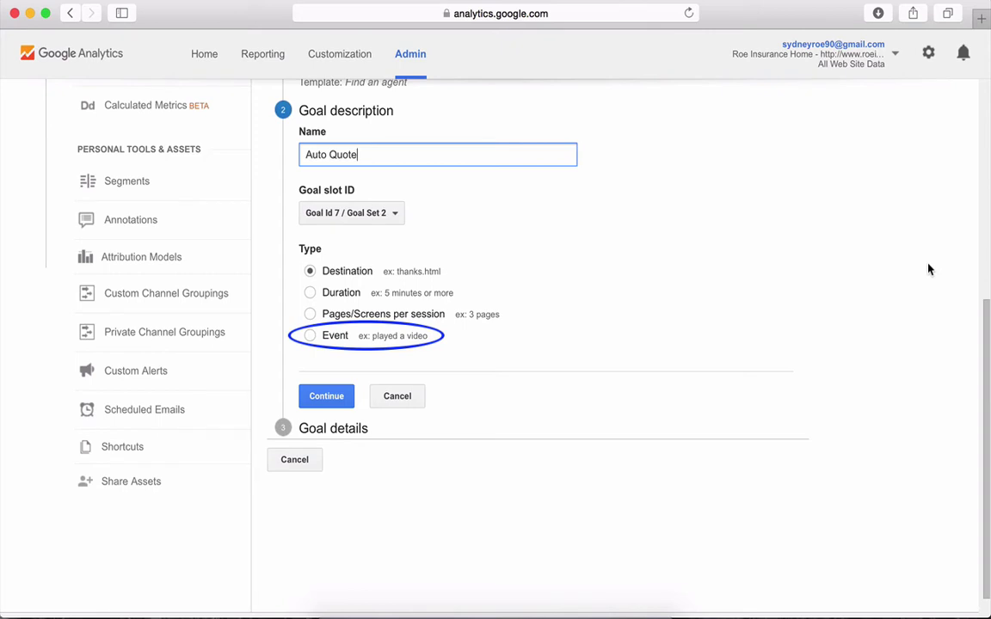
click(326, 395)
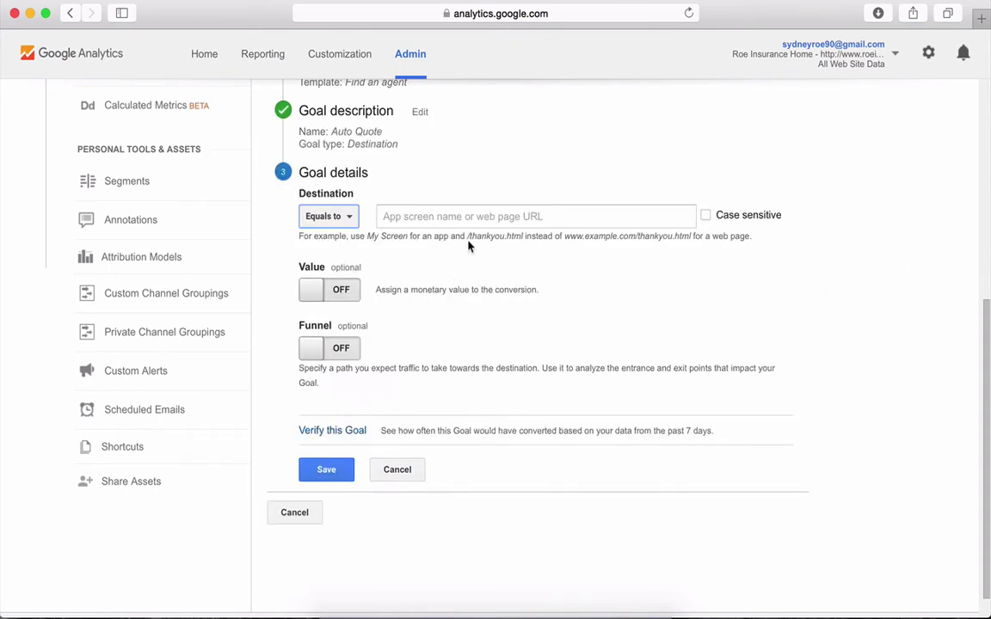
Step: Paste the copied thank-you page address as the destination and strip the domain, leaving /Site/186343808/ThanksAuto.asp
right_click(468, 216)
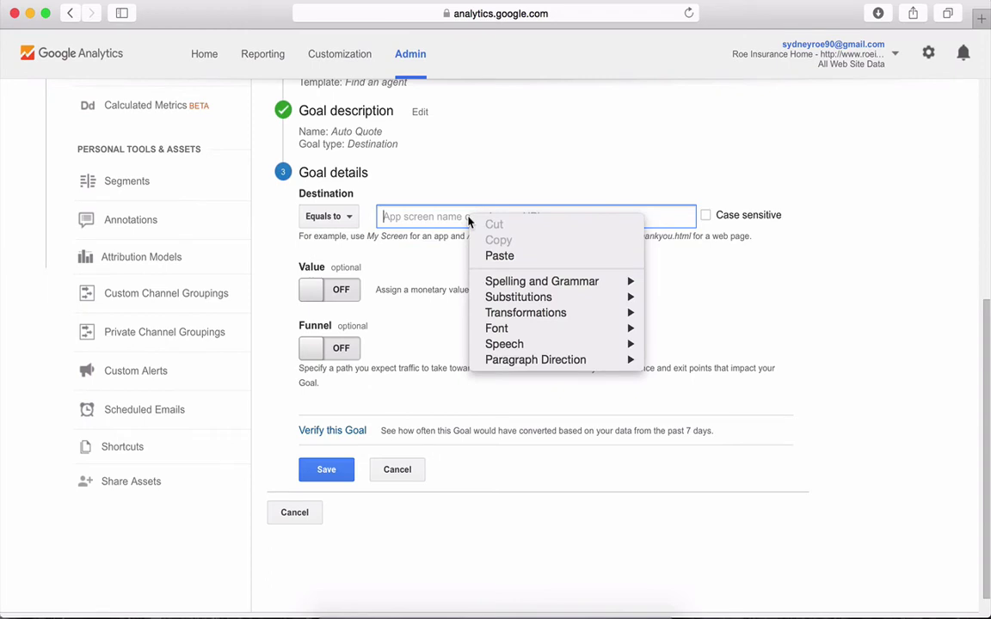
click(508, 262)
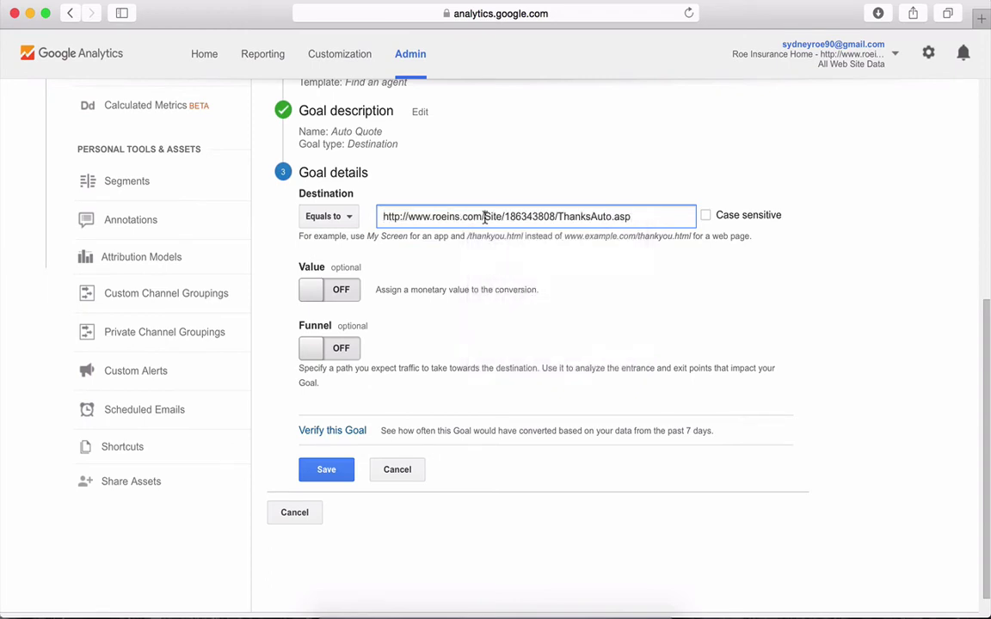
drag(485, 216, 378, 217)
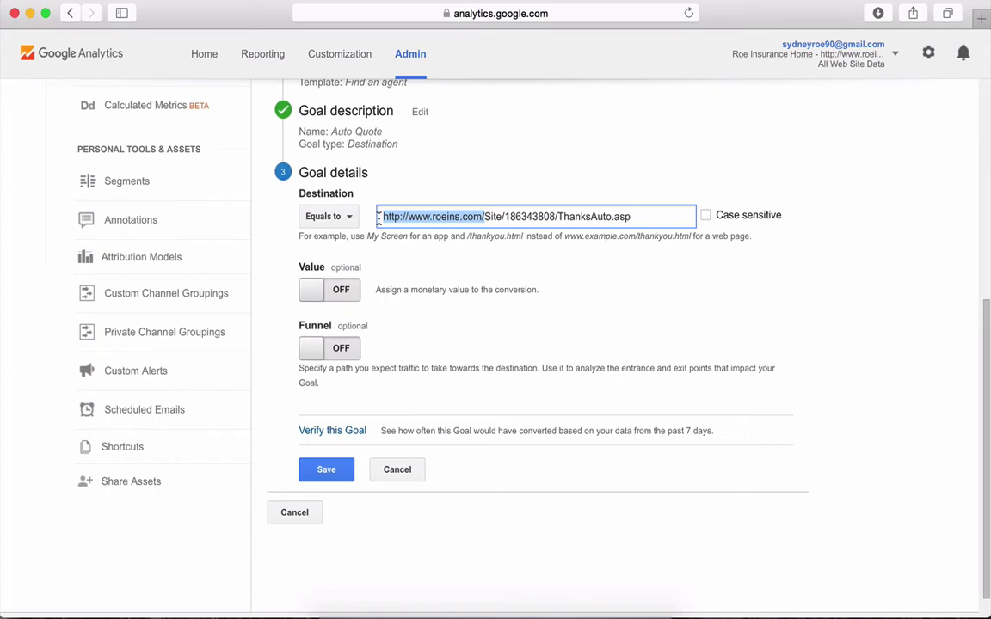
key(BackSpace)
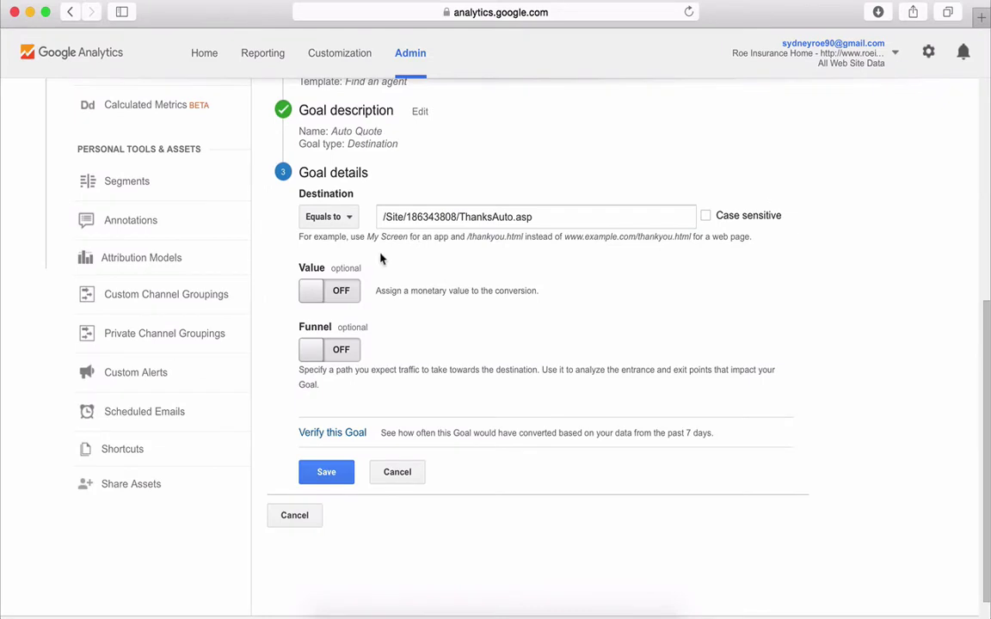
Step: Switch the goal's monetary value on and back off, and turn on the funnel
click(312, 292)
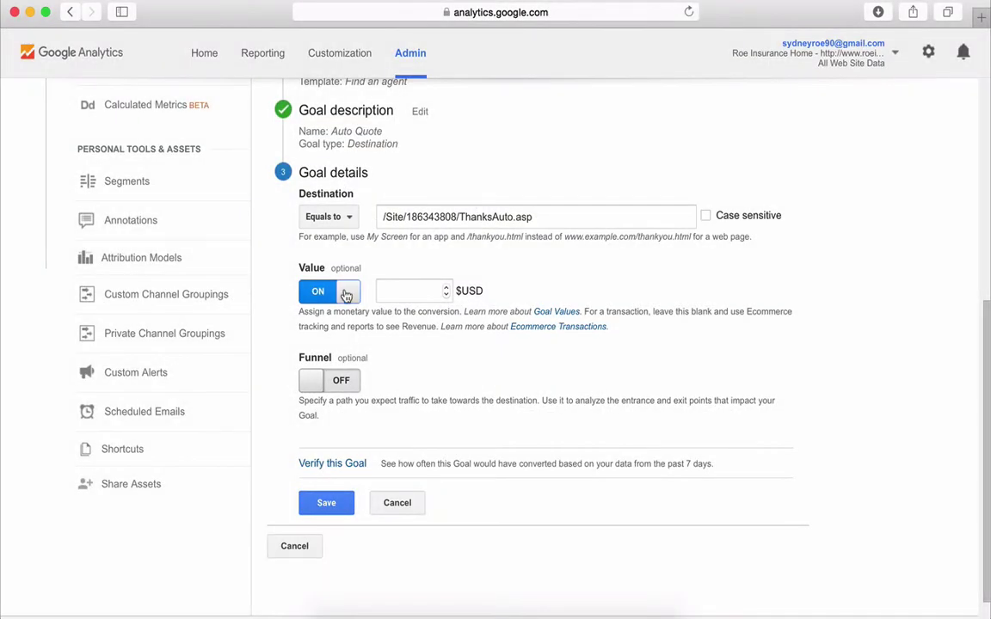
click(344, 293)
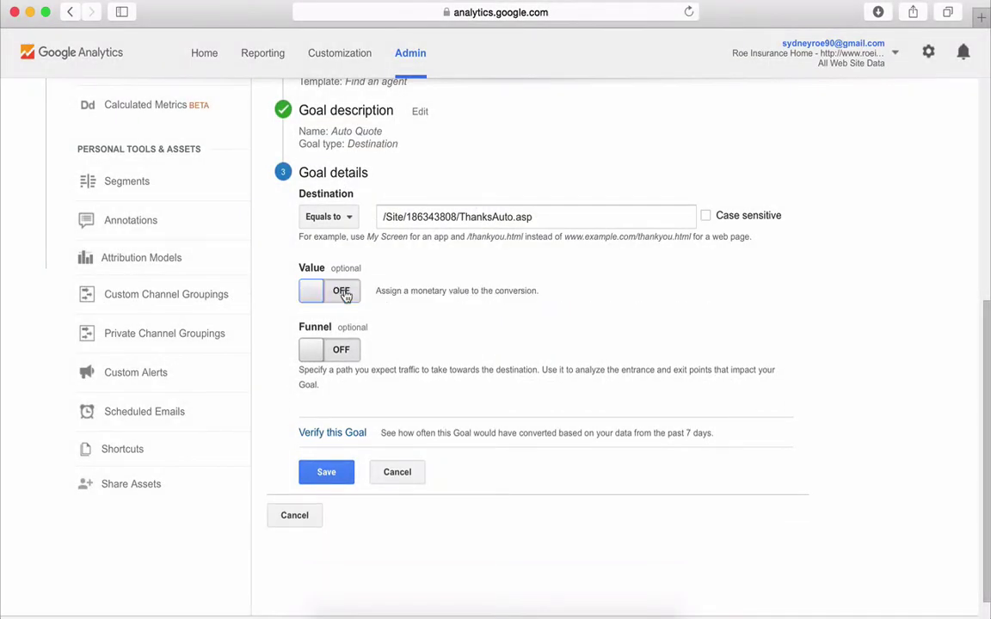
click(310, 355)
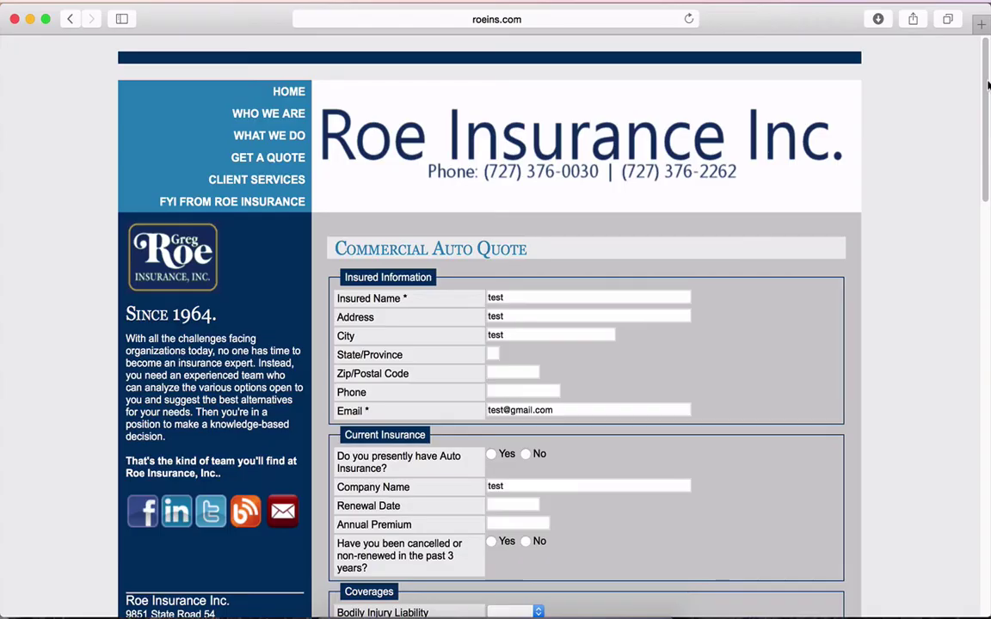
Step: Send the Commercial Auto Quote form, and define the goal's funnel step 1 as Auto Quote Form 1 with page /Site/186343808/AutoQuote.asp
drag(986, 79, 929, 519)
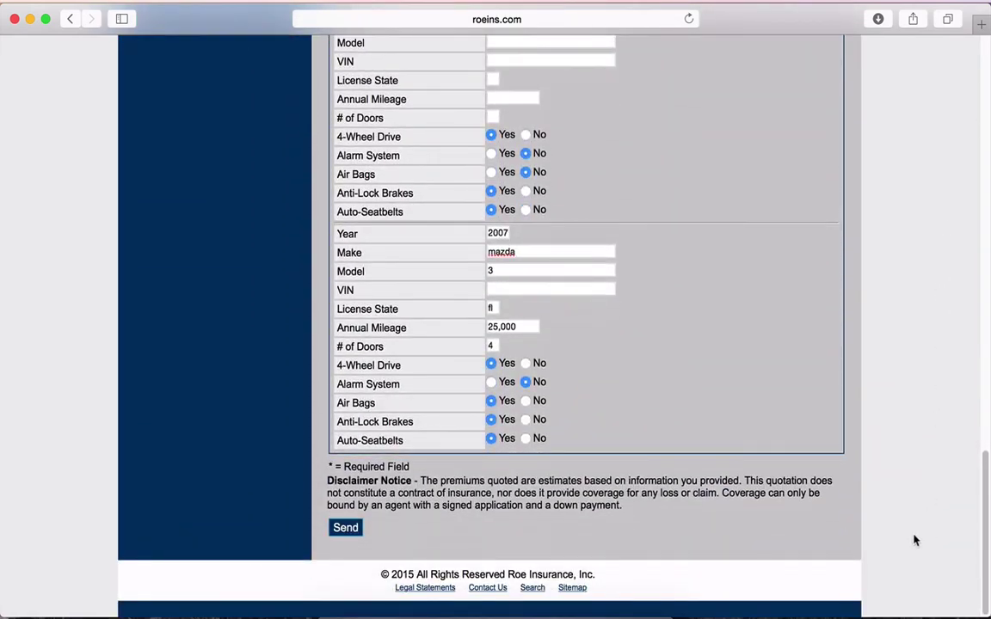
click(348, 530)
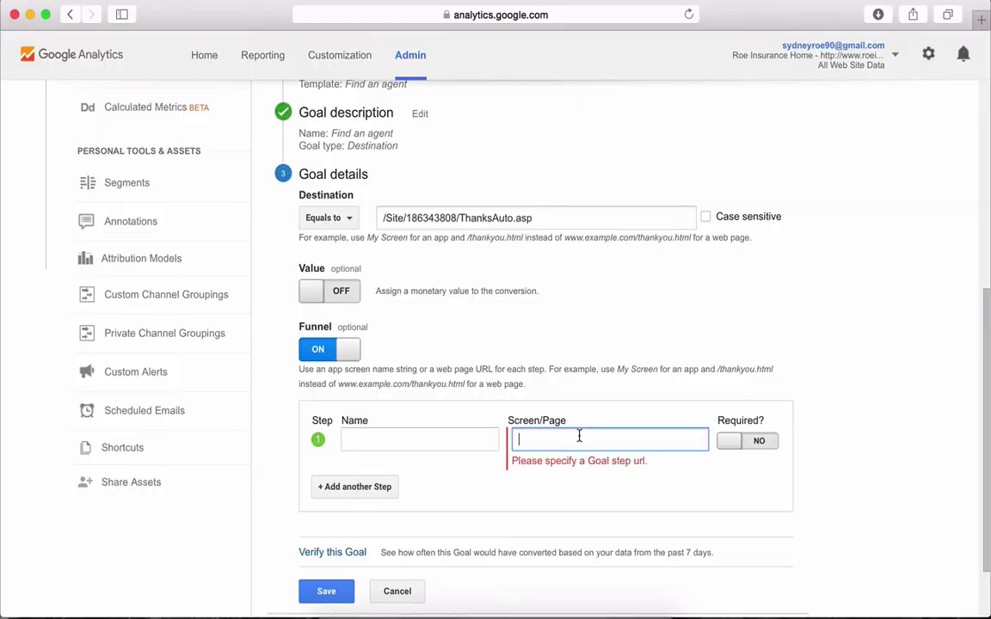
text(/Site/186343808/AutoQuote.asp)
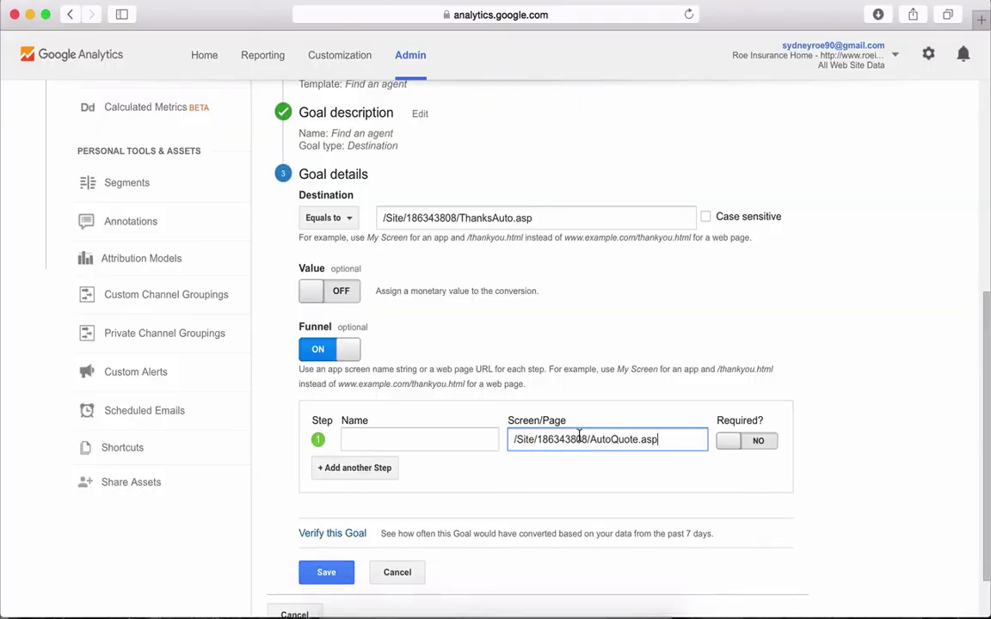
click(462, 435)
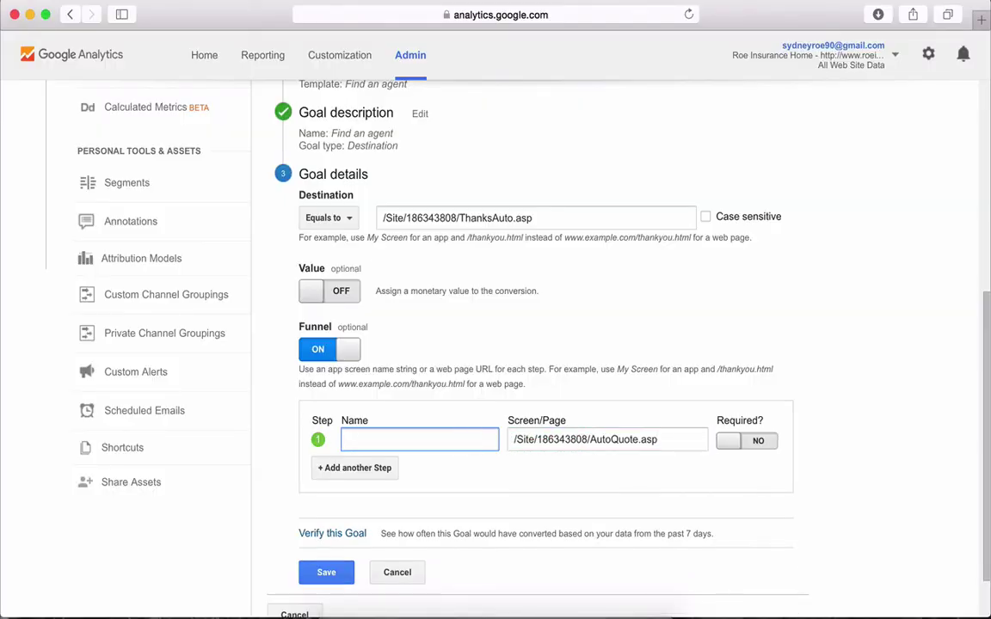
text(Auto Quote Form 1)
Step: Add a second funnel step named Auto Quote Form 2 with ? as its page
click(383, 471)
click(399, 461)
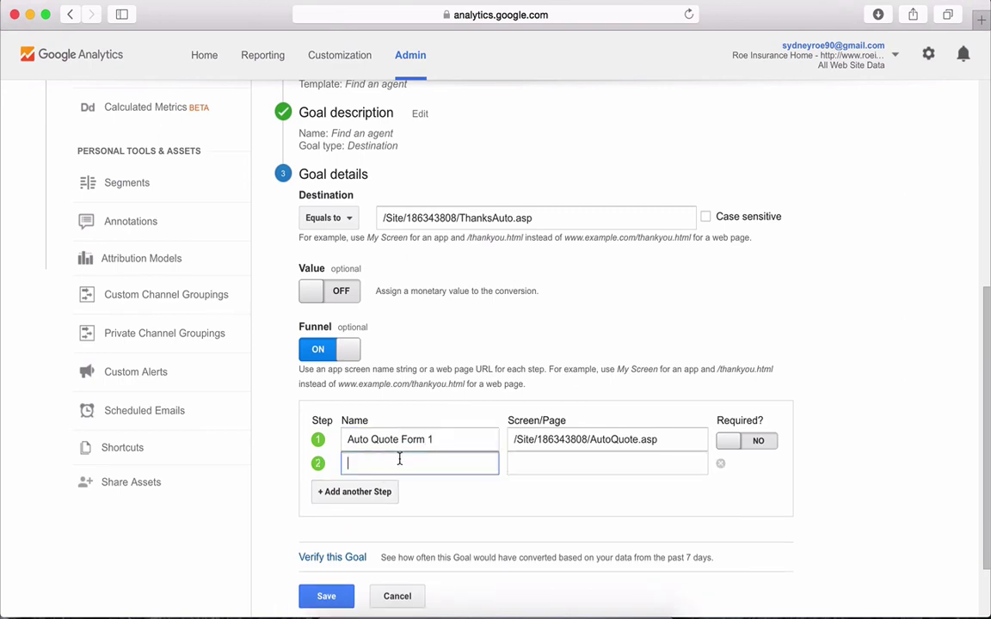
text(Auto Quote Form 2)
key(Tab)
text(?)
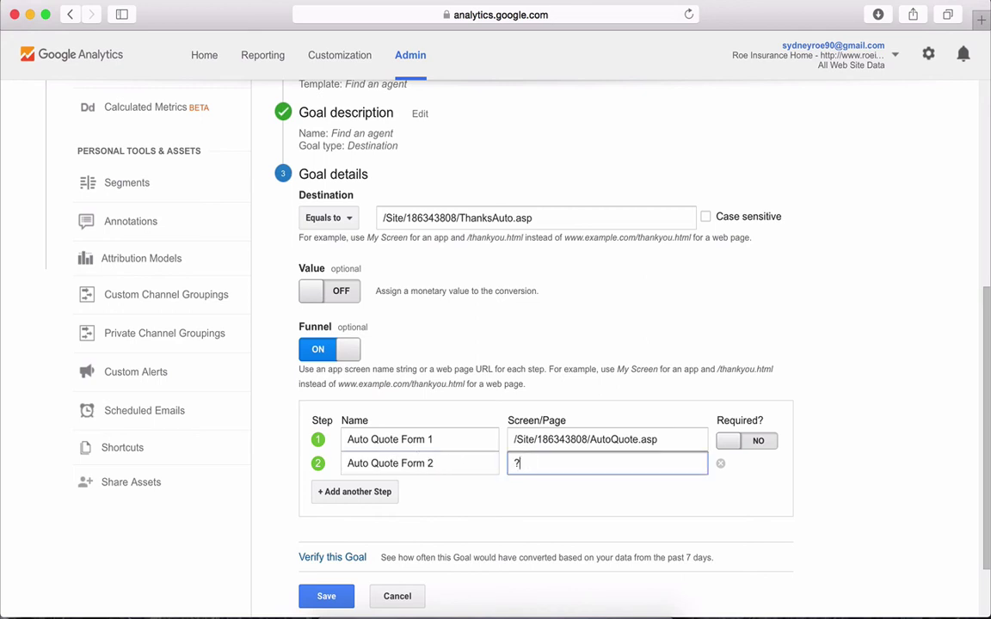
Step: Verify the goal against the past 7 days of data and save it
click(340, 558)
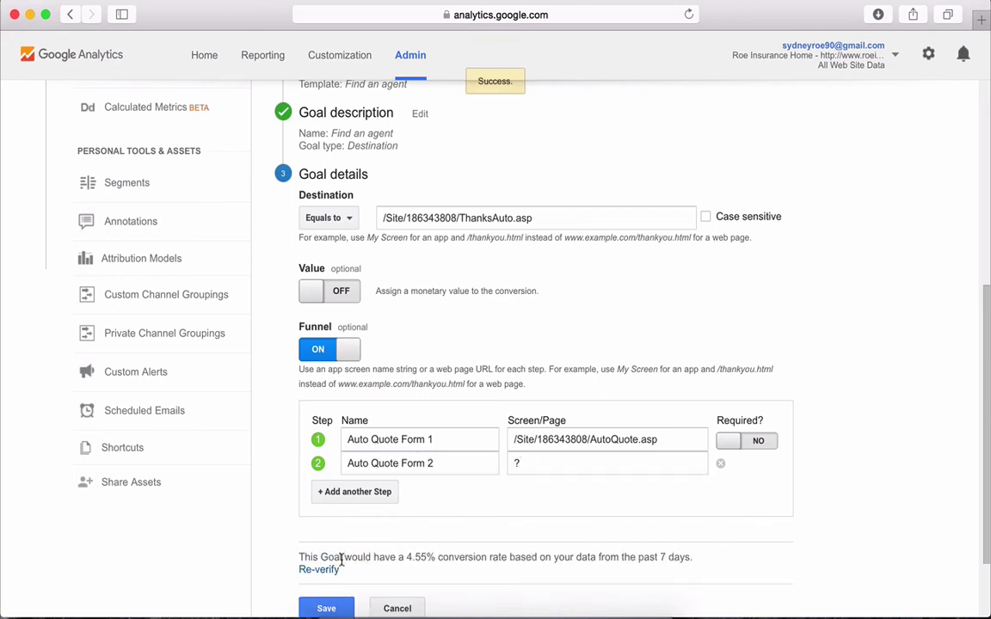
click(326, 607)
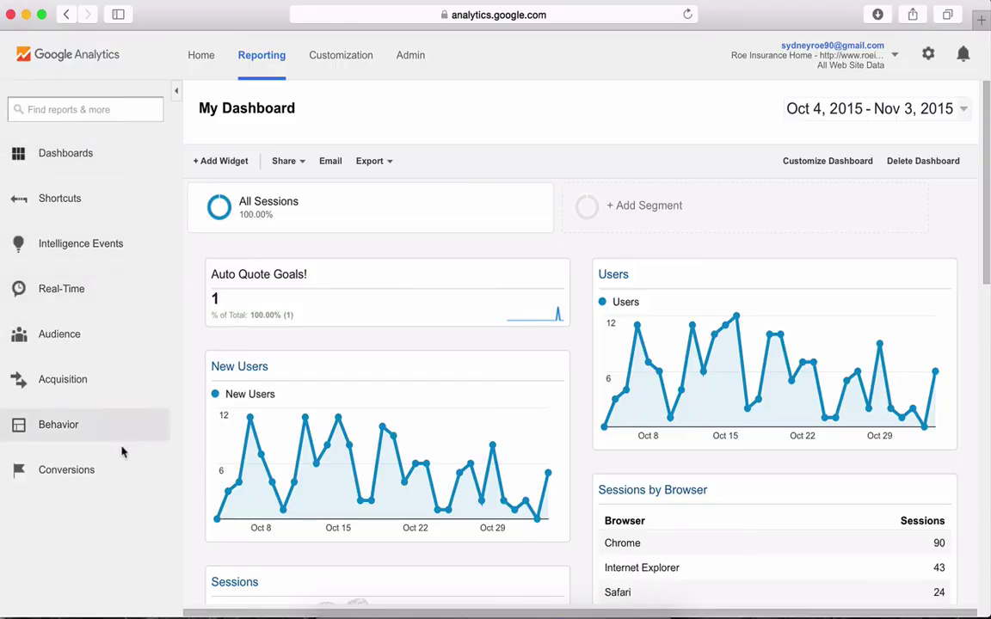
Step: Open the Funnel Visualization report for goal conversions and examine the Auto Quote Request funnel
click(119, 469)
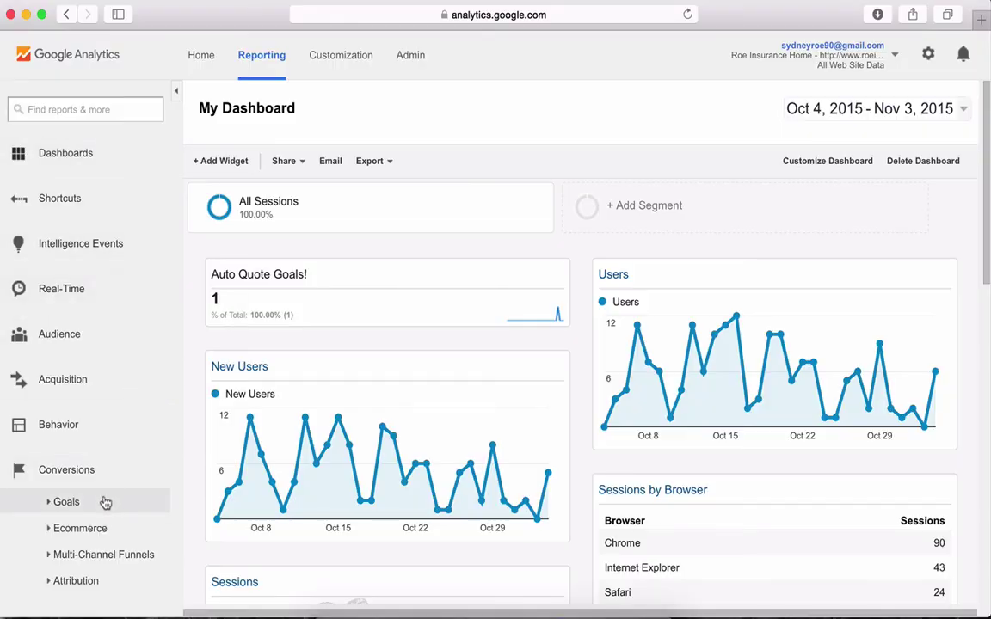
click(102, 503)
click(111, 534)
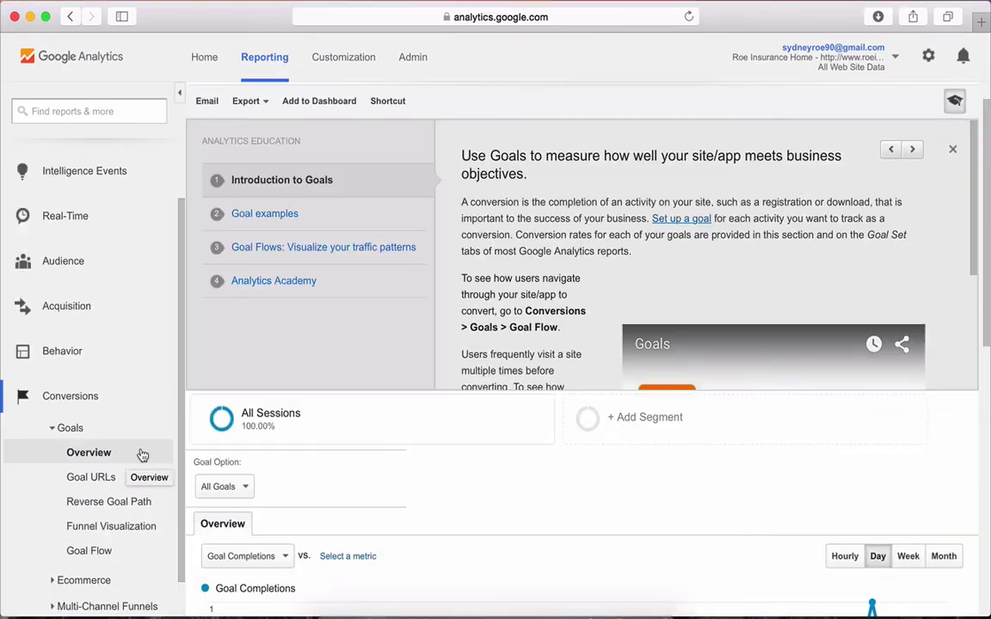
click(149, 533)
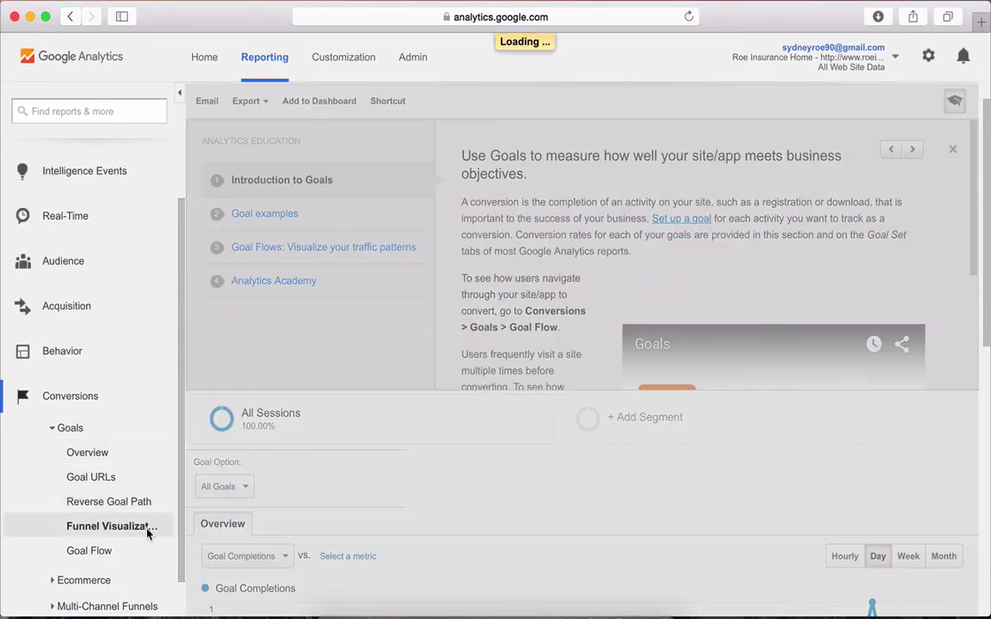
scroll(985, 542, down, 10)
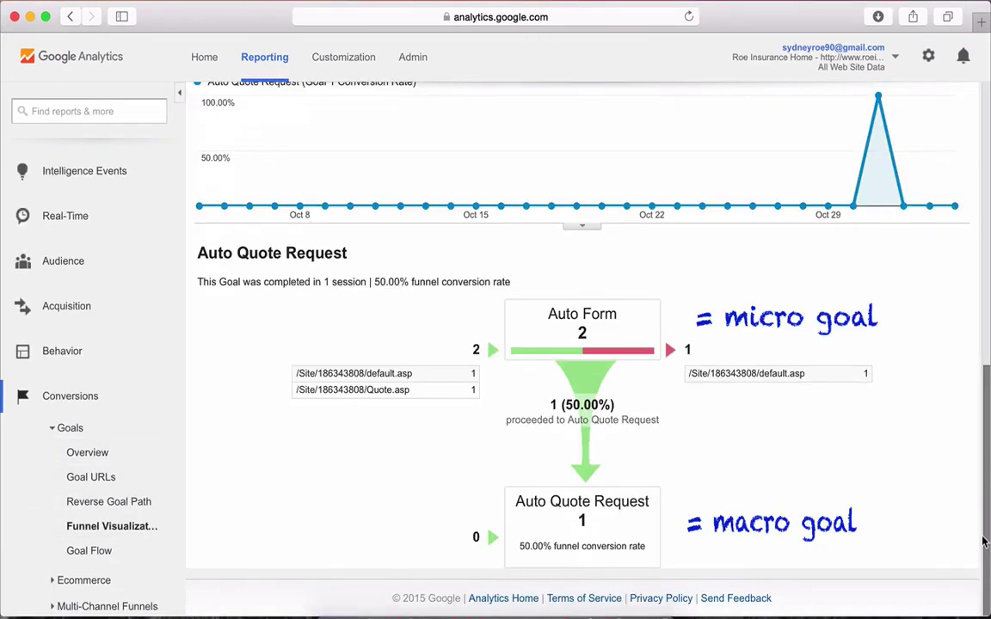